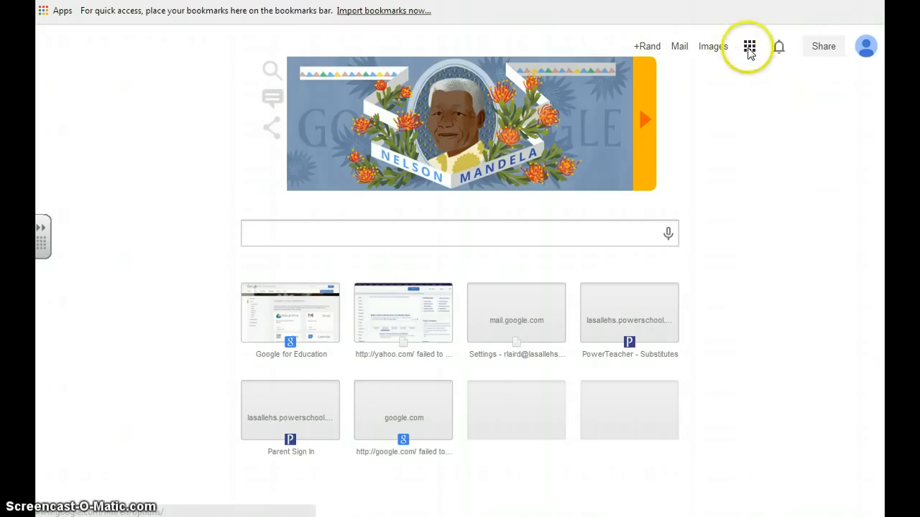
Open Google Drive from the Google apps available to the account
{"action": "left_click", "coordinate": [749, 46]}
{"action": "left_click", "coordinate": [705, 188]}
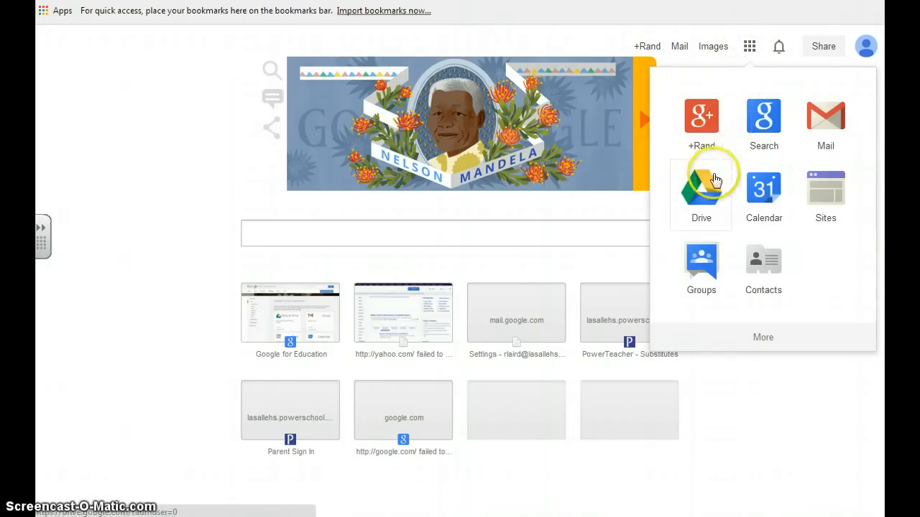
{"action": "left_click", "coordinate": [743, 141]}
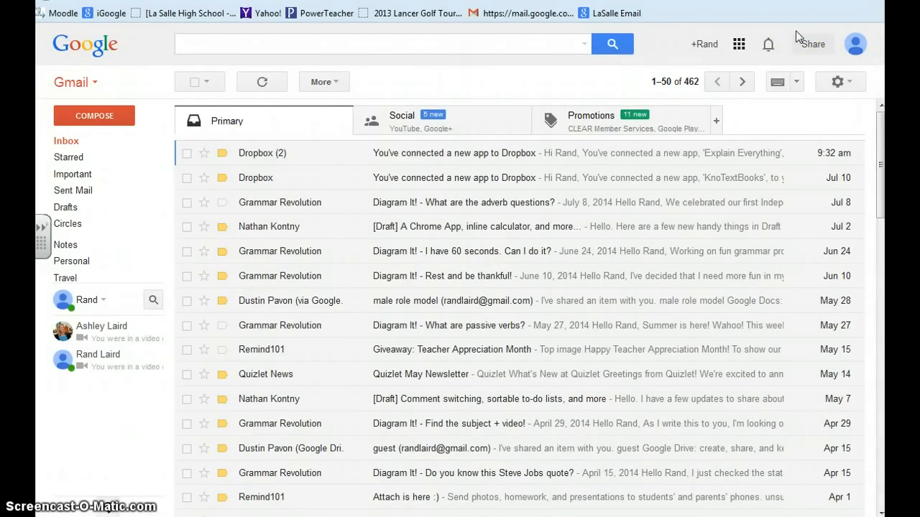
{"action": "left_click", "coordinate": [736, 46]}
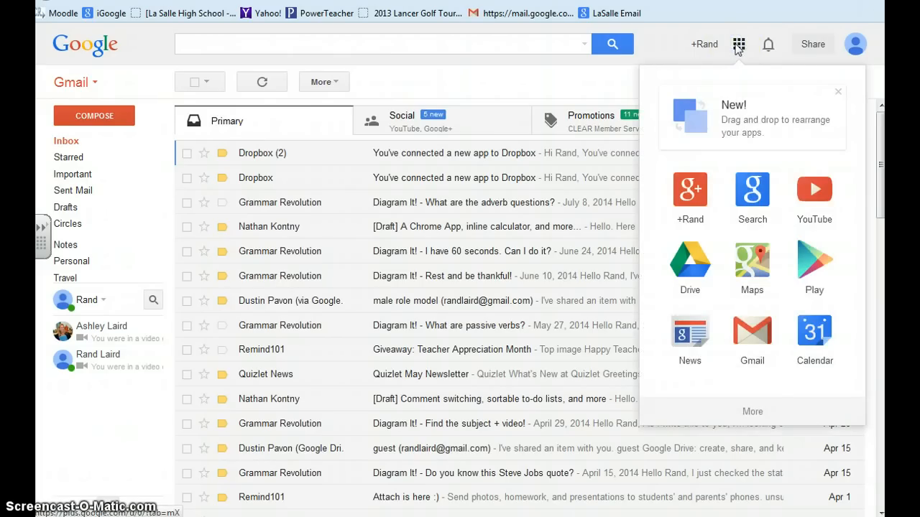
{"action": "left_click", "coordinate": [690, 257]}
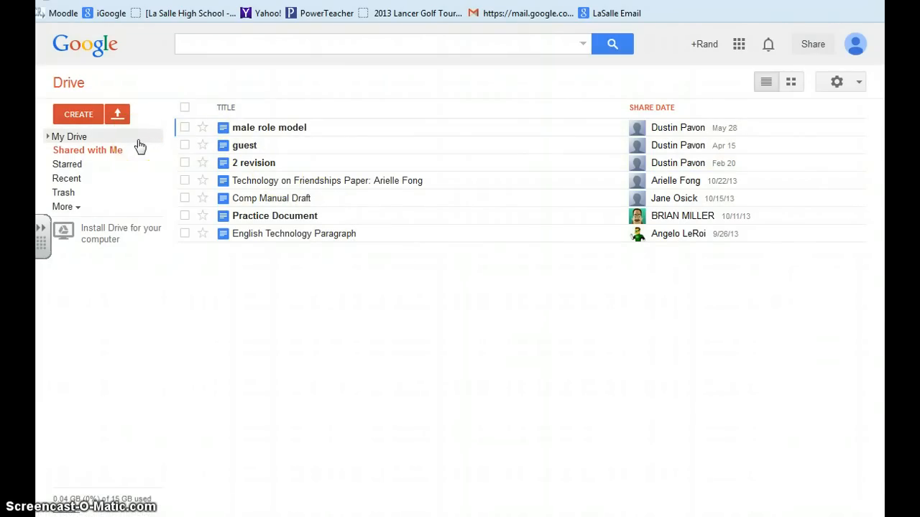
Create a Drive folder named "Period 2" followed by the student's last name, a comma and first name
{"action": "left_click", "coordinate": [90, 122]}
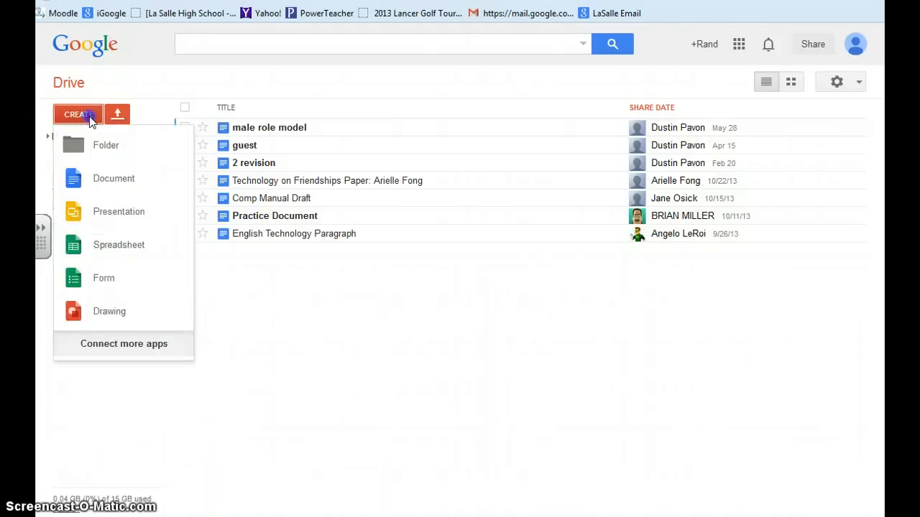
{"action": "left_click", "coordinate": [99, 142]}
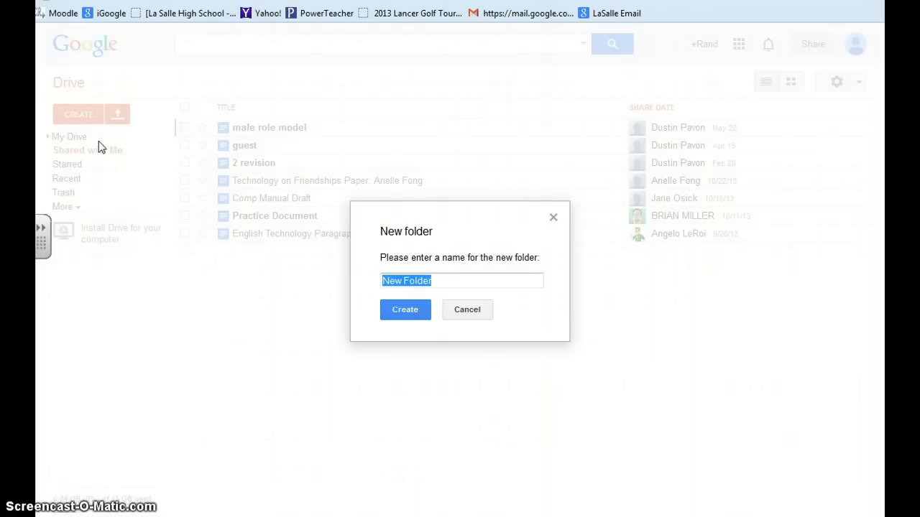
{"action": "type", "text": "P"}
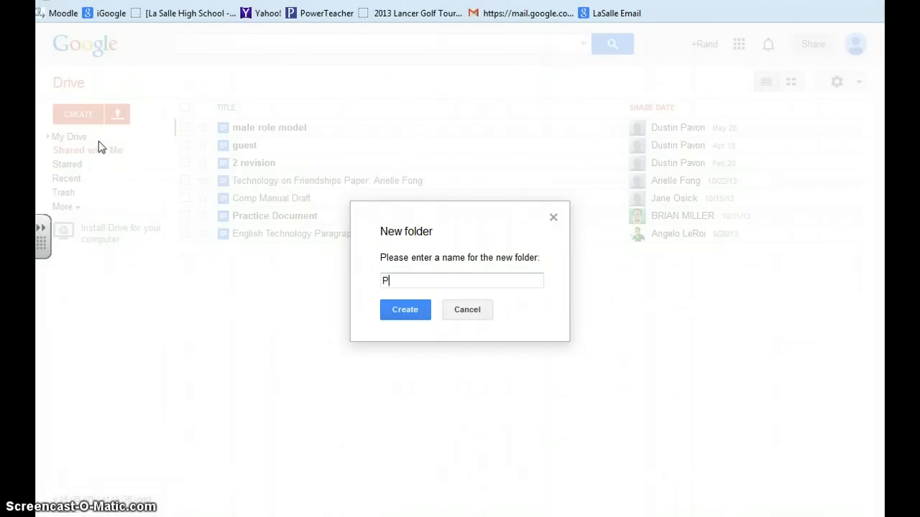
{"action": "type", "text": "eriod 2"}
{"action": "type", "text": "Doe, John"}
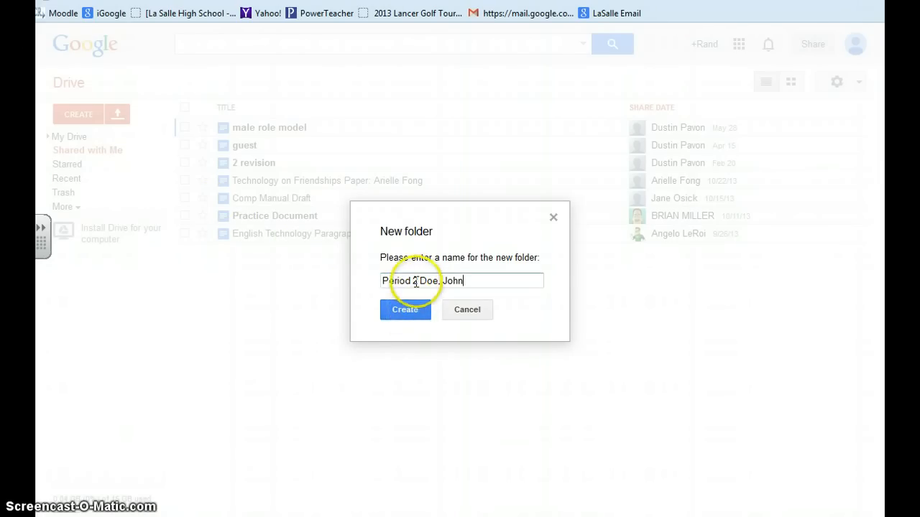
{"action": "left_click", "coordinate": [406, 310]}
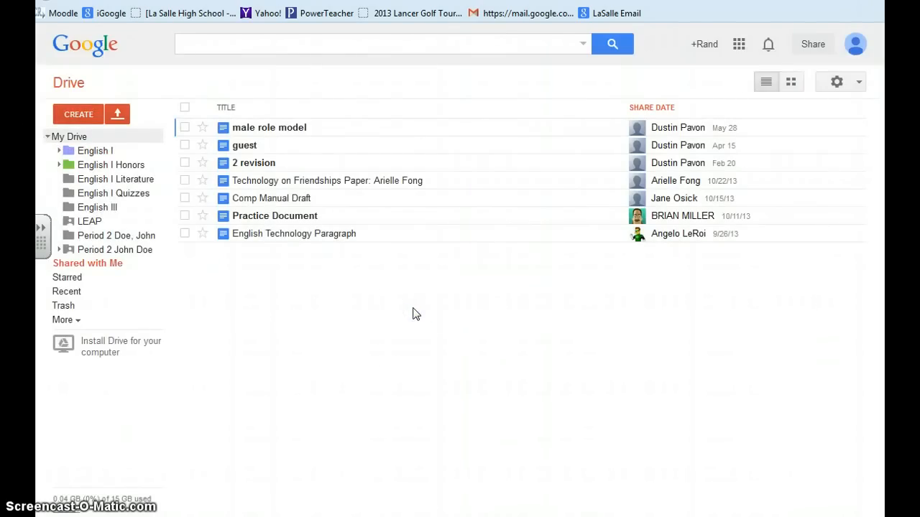
Open the new Period 2 student folder and create a subfolder named "Composition" in it
{"action": "left_click", "coordinate": [124, 240]}
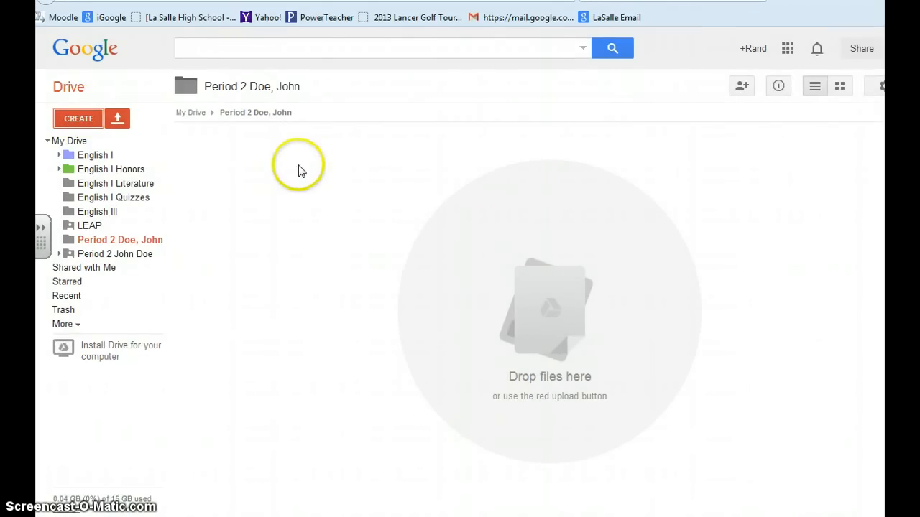
{"action": "left_click", "coordinate": [81, 121]}
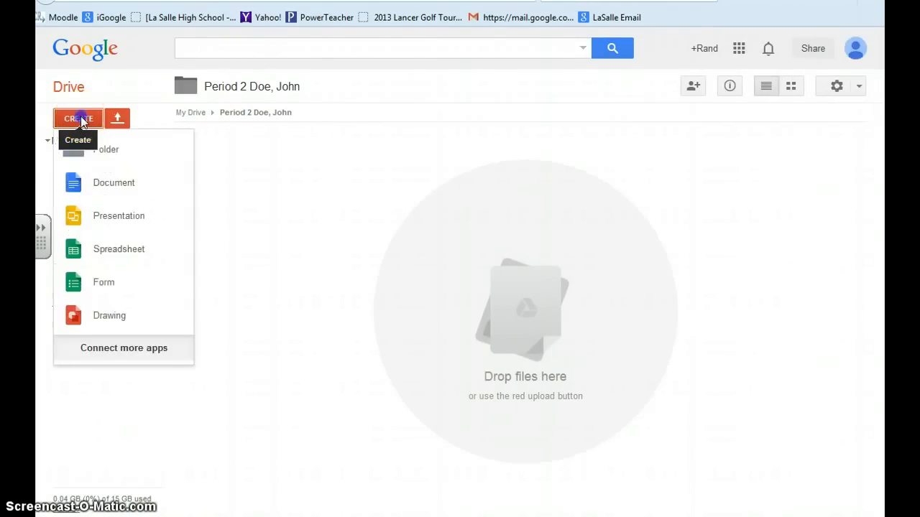
{"action": "left_click", "coordinate": [95, 150]}
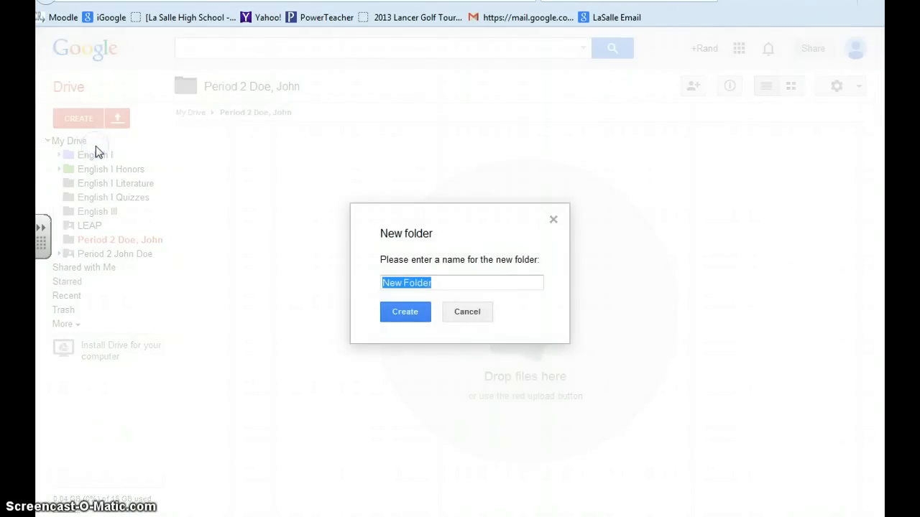
{"action": "type", "text": "Cop"}
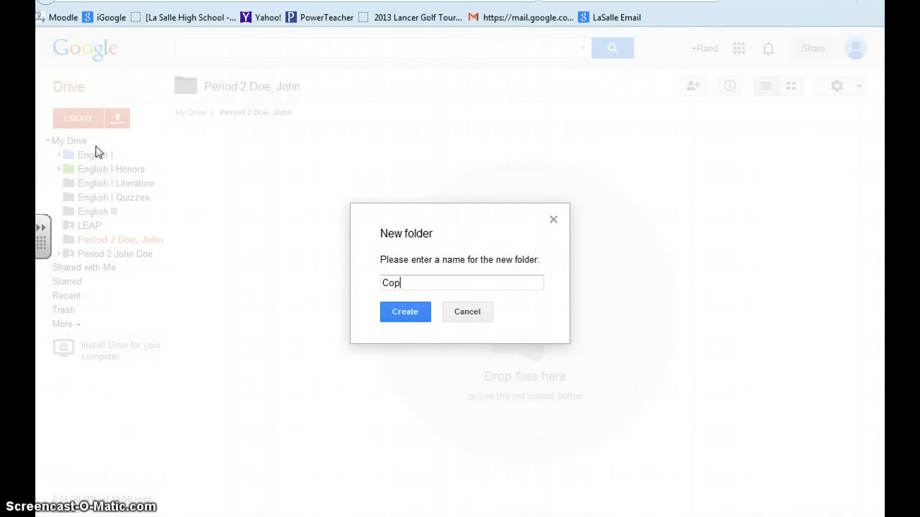
{"action": "key", "text": "BackSpace"}
{"action": "type", "text": "mposition"}
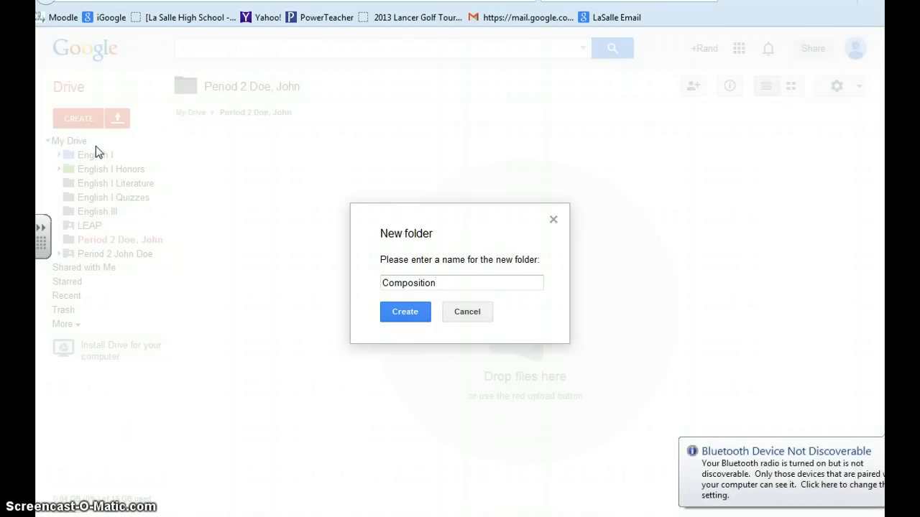
{"action": "key", "text": "Return"}
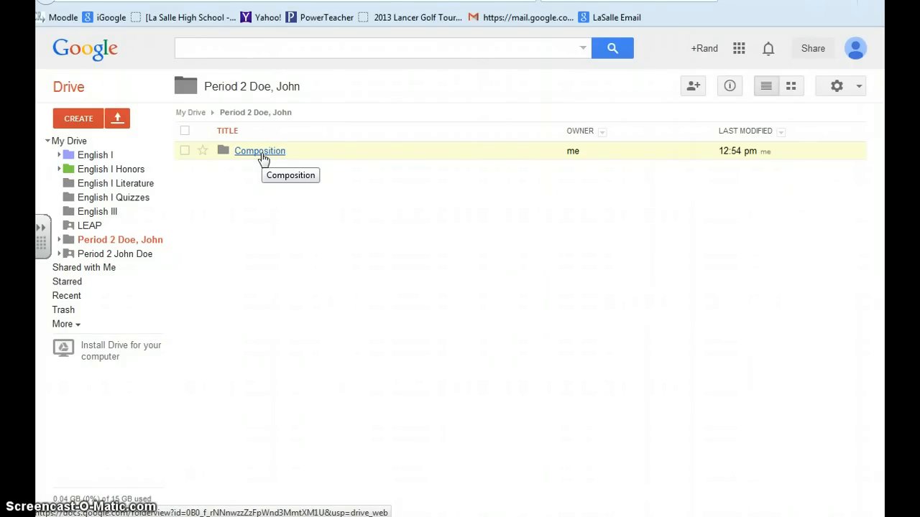
Create a subfolder named "Informal Writing" in the Period 2 student folder
{"action": "left_click", "coordinate": [75, 122]}
{"action": "left_click", "coordinate": [103, 149]}
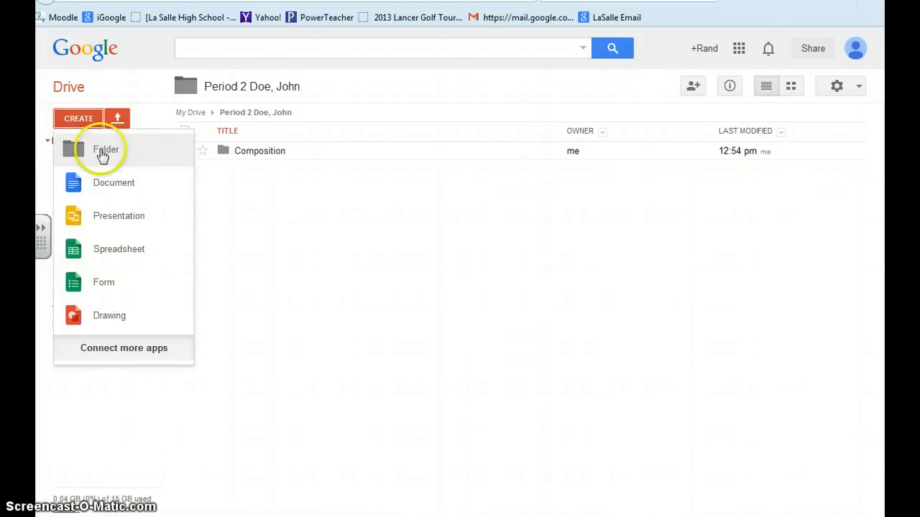
{"action": "type", "text": "In"}
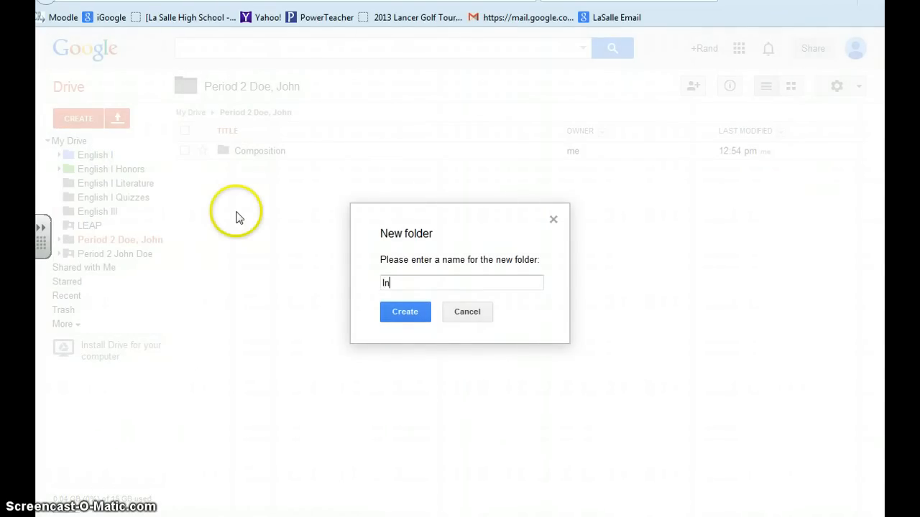
{"action": "type", "text": "formal Writing"}
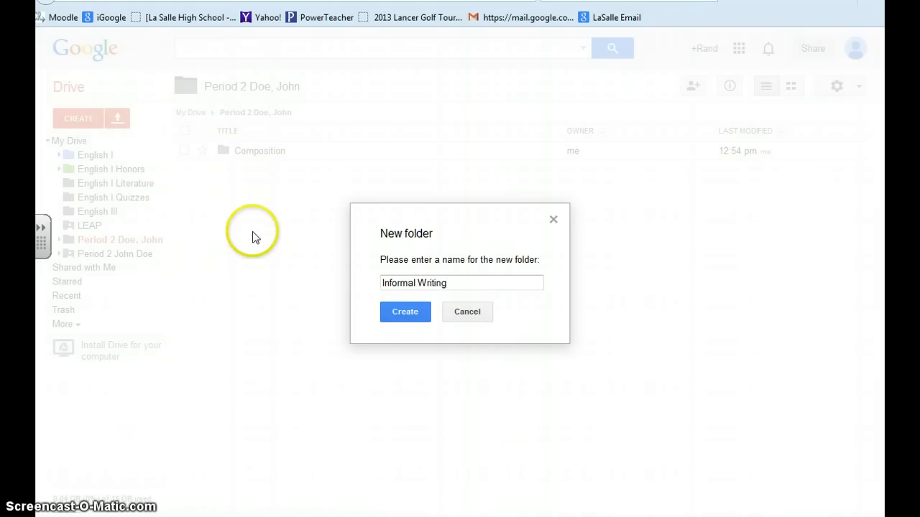
{"action": "left_click", "coordinate": [416, 317]}
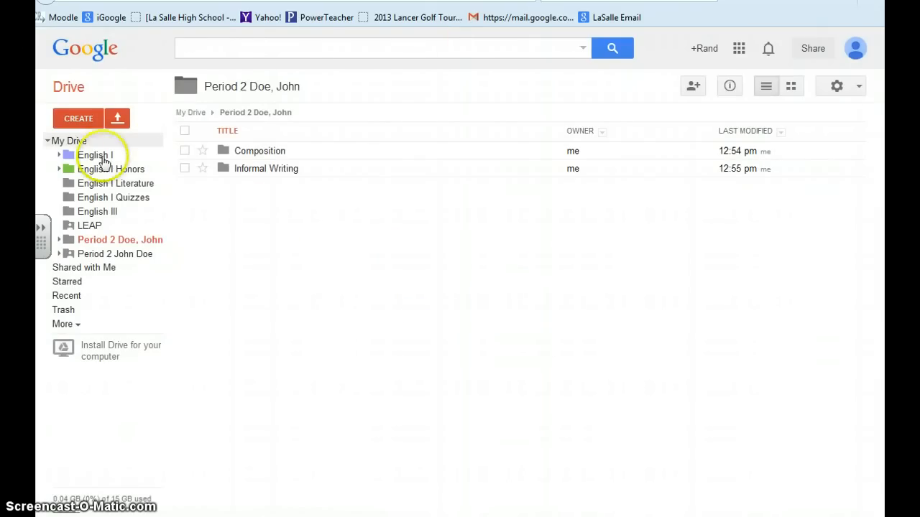
Create a subfolder named "Literature" in the Period 2 student folder
{"action": "left_click", "coordinate": [85, 117]}
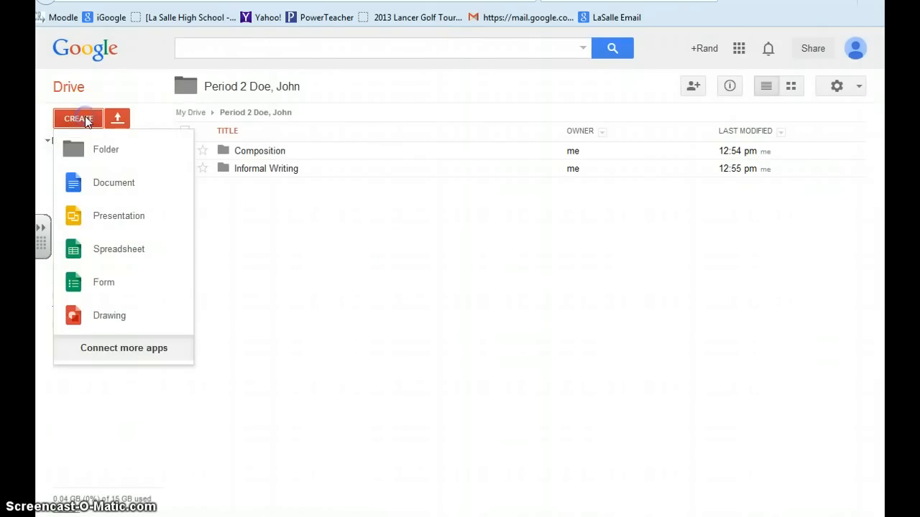
{"action": "left_click", "coordinate": [103, 151]}
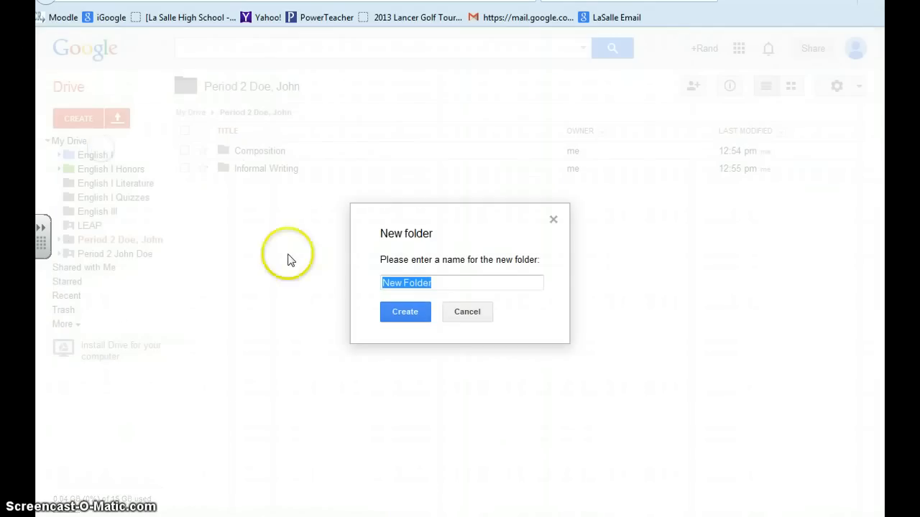
{"action": "type", "text": "Liter"}
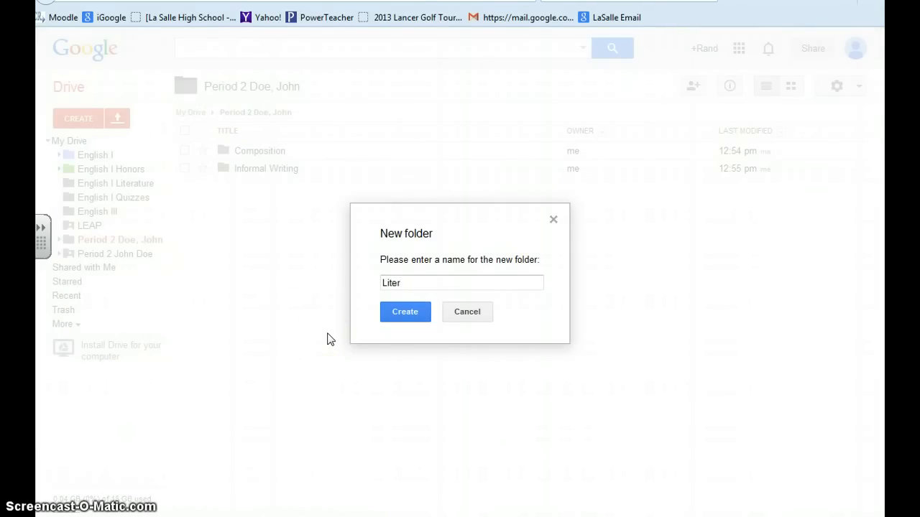
{"action": "type", "text": "ature"}
{"action": "left_click", "coordinate": [421, 321]}
{"action": "left_click", "coordinate": [421, 319]}
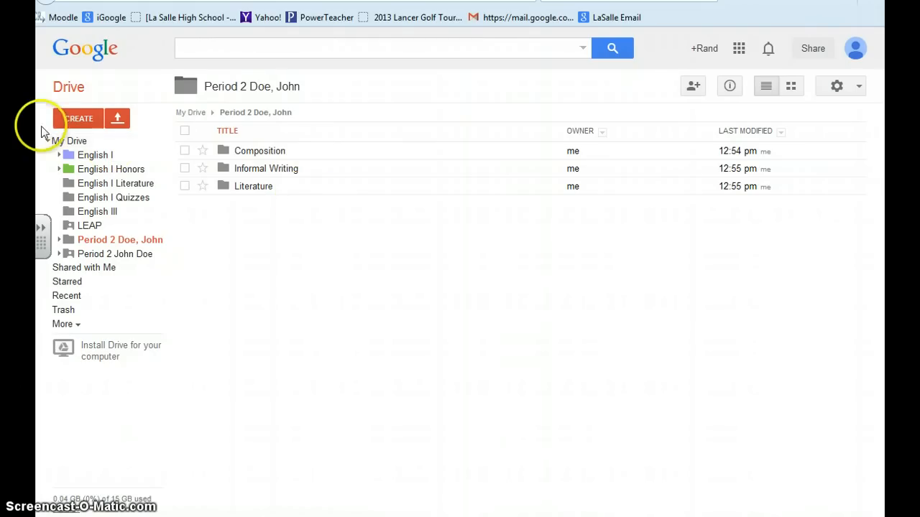
Create a subfolder named "Project/Presentation" in the Period 2 student folder
{"action": "left_click", "coordinate": [65, 122]}
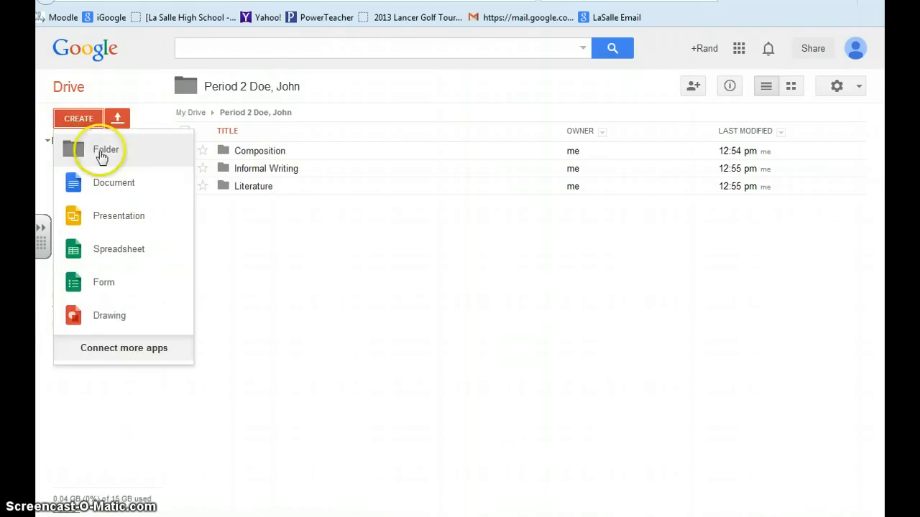
{"action": "left_click", "coordinate": [98, 150]}
{"action": "type", "text": "P"}
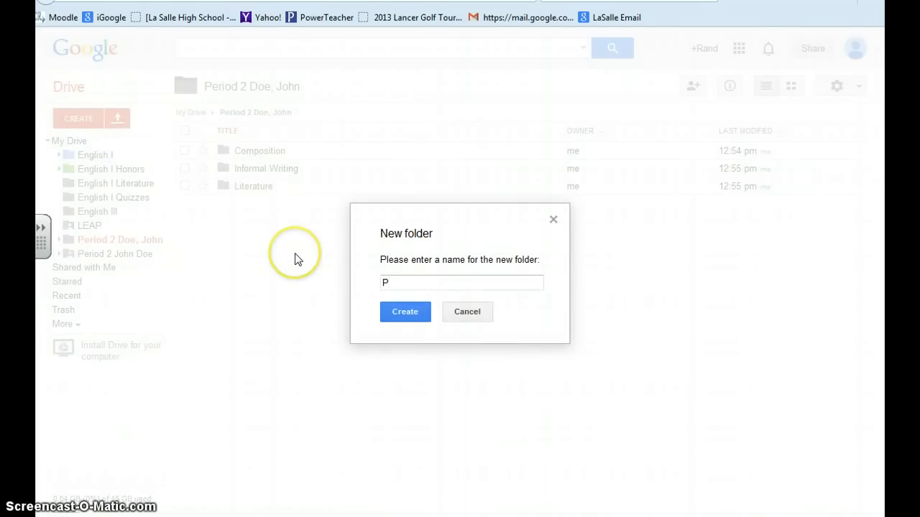
{"action": "type", "text": "roject/Pre"}
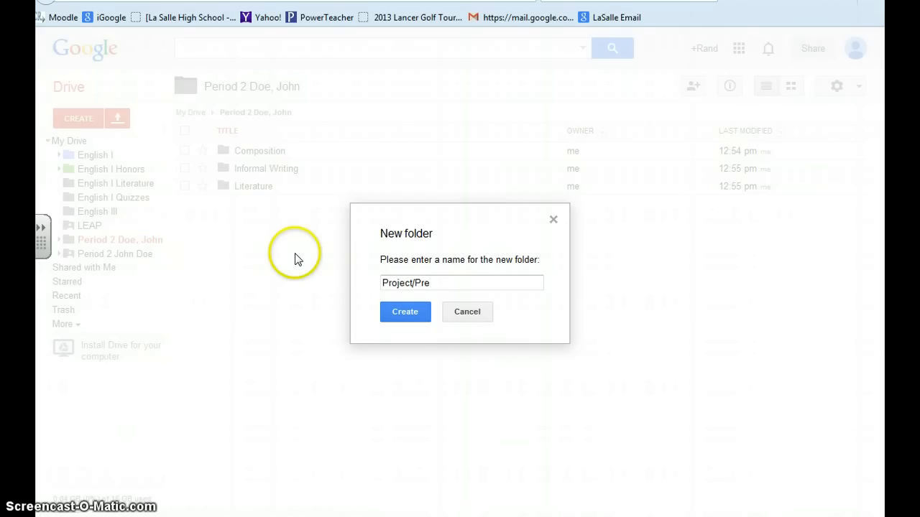
{"action": "type", "text": "sentation"}
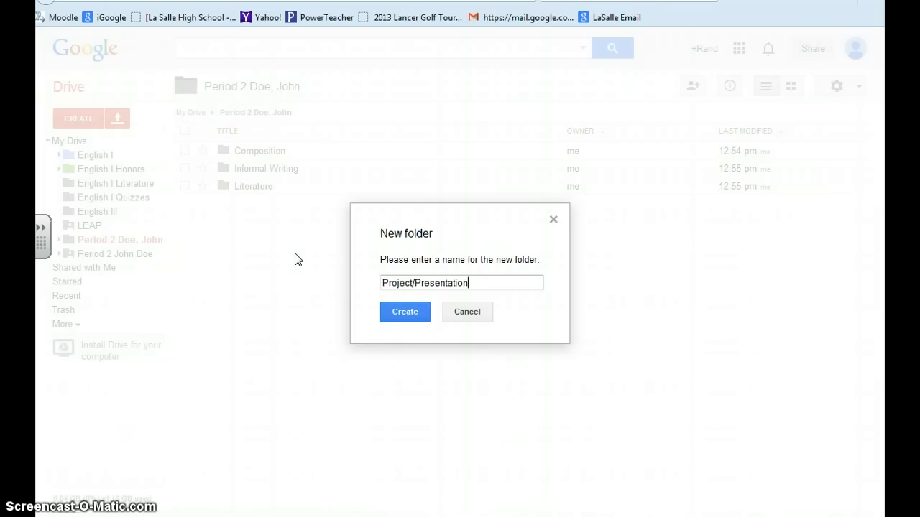
{"action": "left_click", "coordinate": [402, 310]}
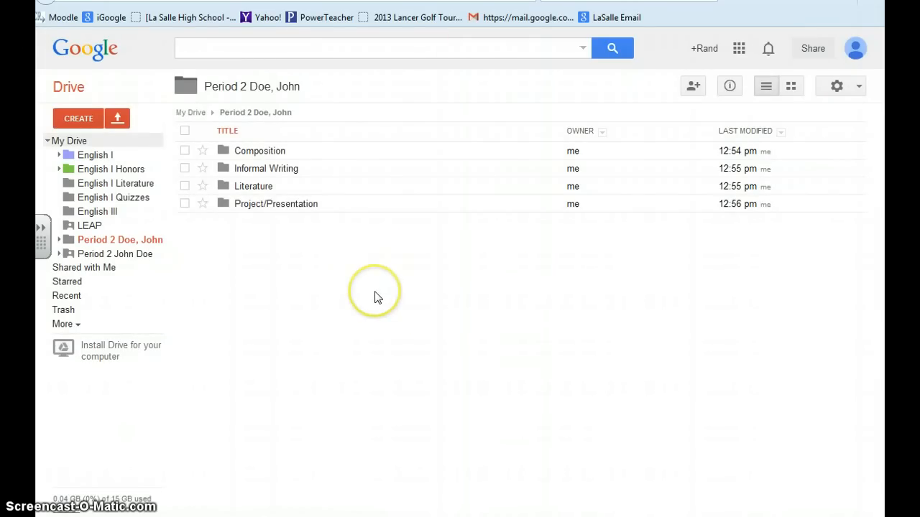
Create a subfolder named "Grammar" in the Period 2 student folder
{"action": "left_click", "coordinate": [83, 119]}
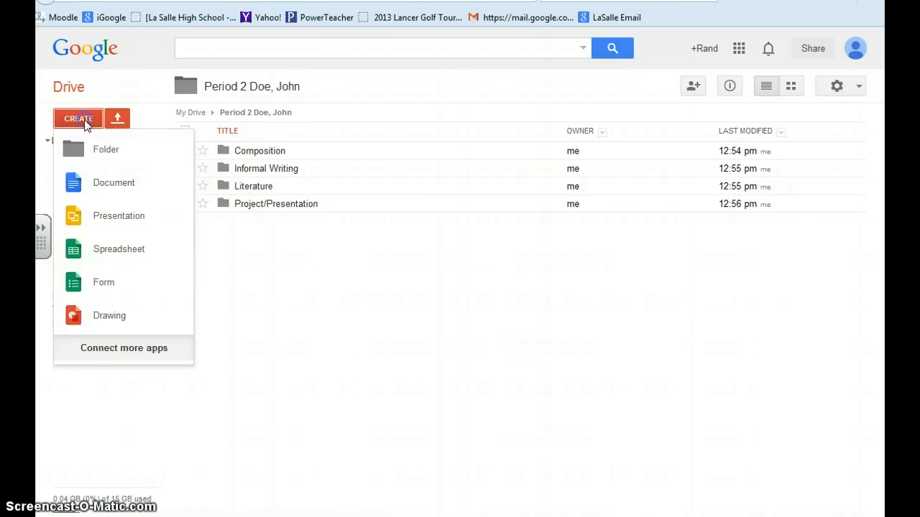
{"action": "left_click", "coordinate": [104, 152]}
{"action": "type", "text": "Gr"}
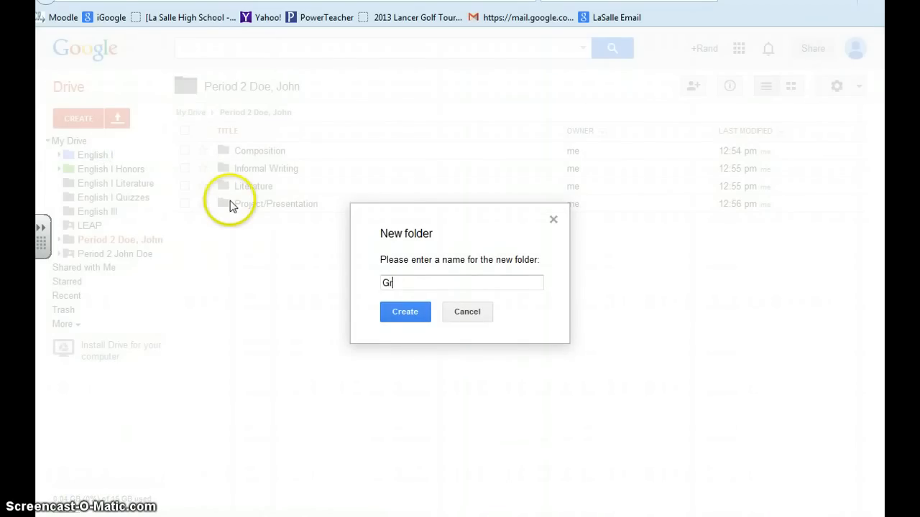
{"action": "type", "text": "ammar"}
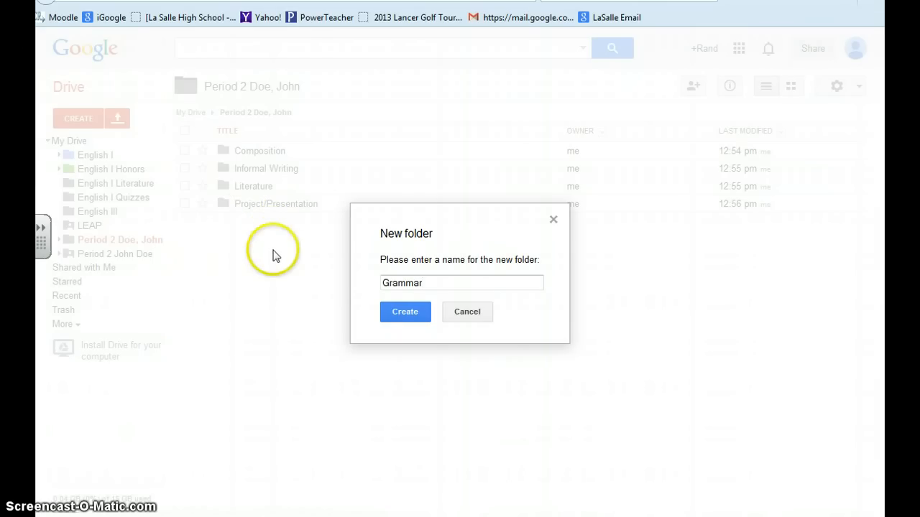
{"action": "left_click", "coordinate": [409, 314]}
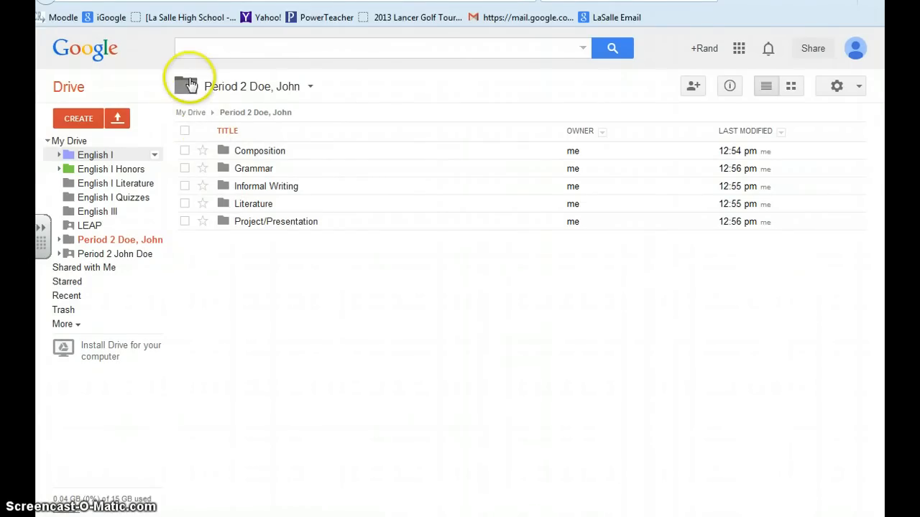
Open the sharing settings of the Period 2 student folder and enter the teacher's school email address as an invitee with Can edit access
{"action": "left_click", "coordinate": [310, 87]}
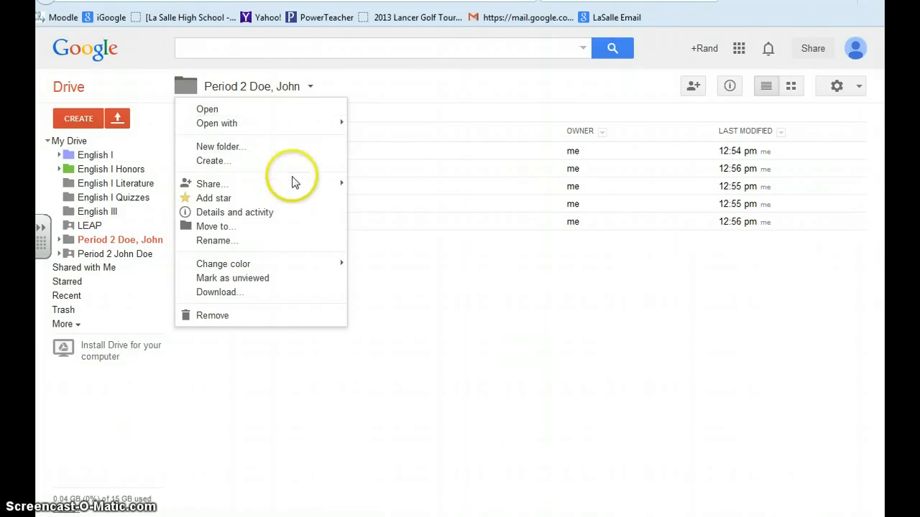
{"action": "mouse_move", "coordinate": [295, 189]}
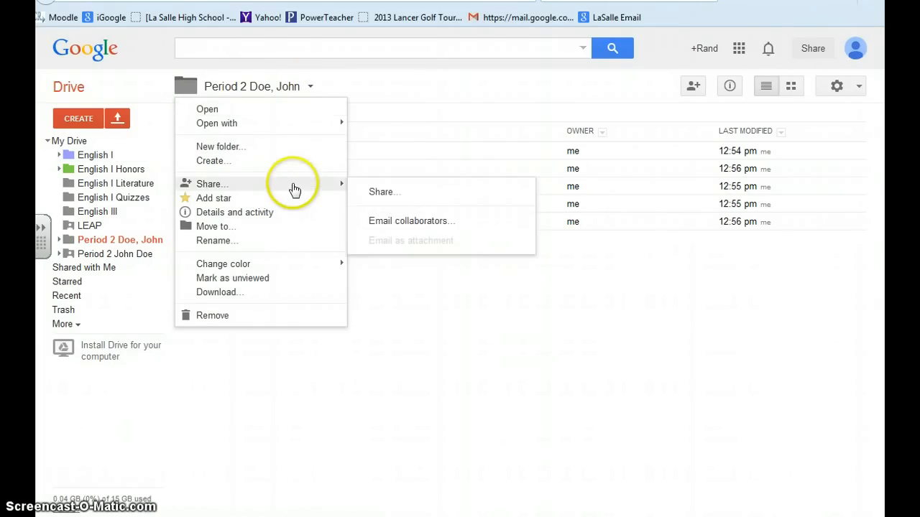
{"action": "left_click", "coordinate": [377, 192]}
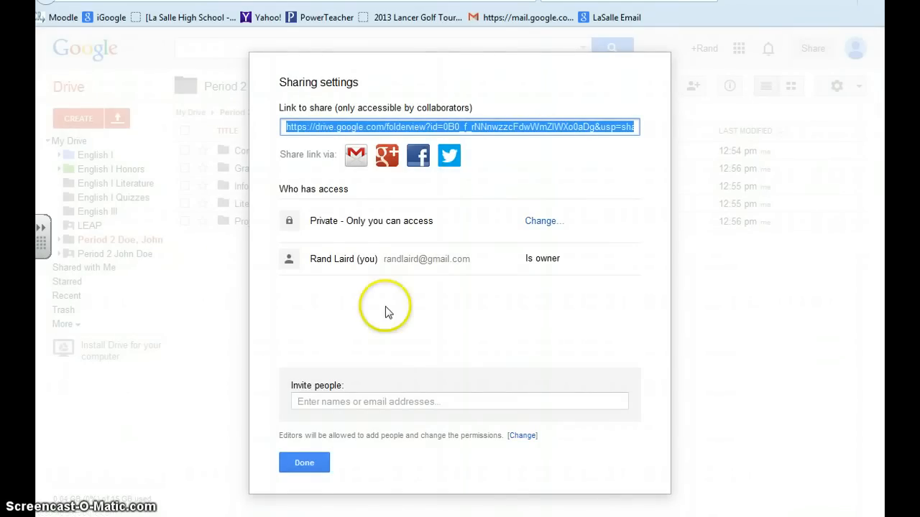
{"action": "left_click", "coordinate": [366, 399]}
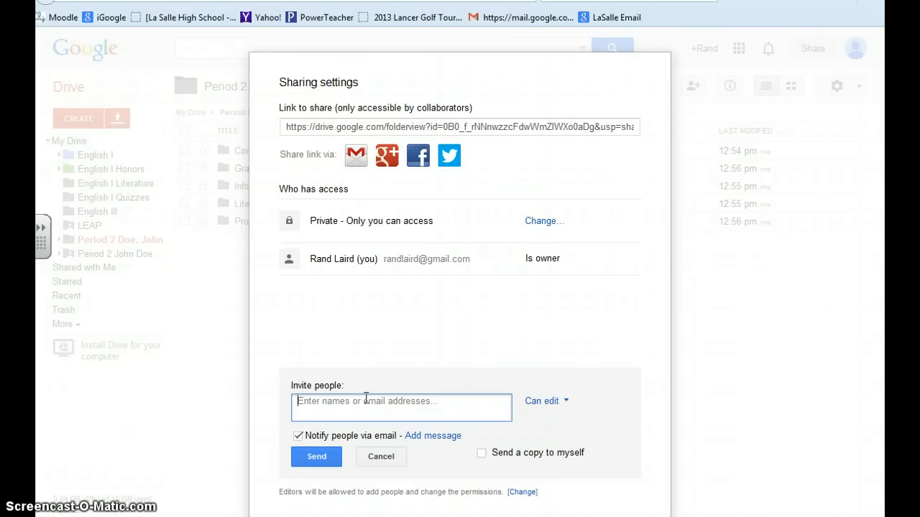
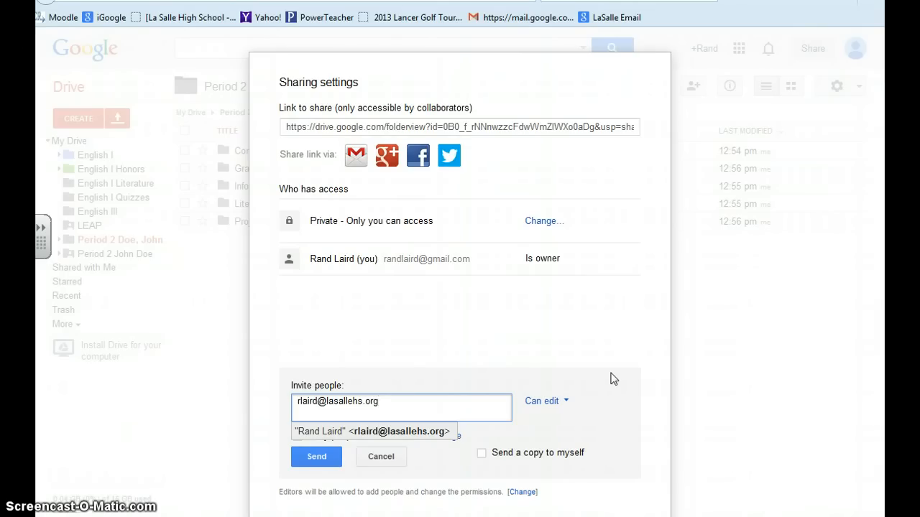
{"action": "left_click", "coordinate": [566, 401]}
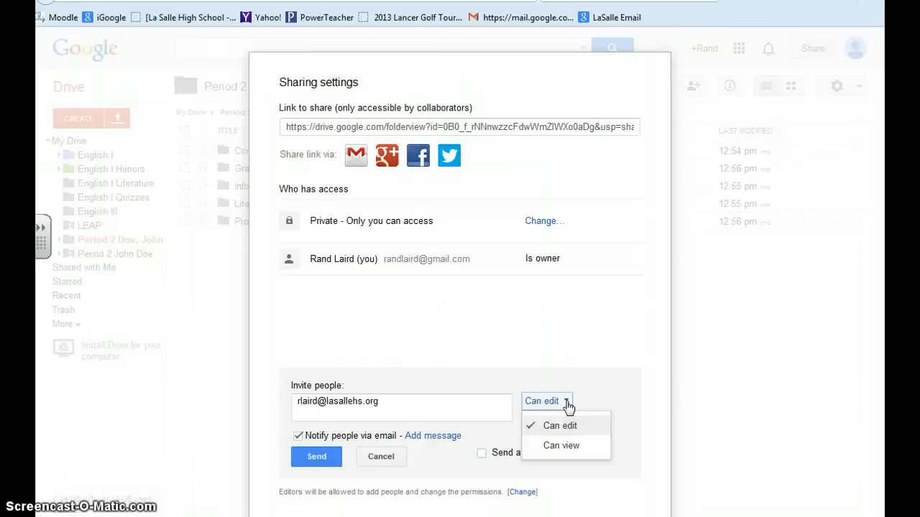
{"action": "left_click", "coordinate": [596, 379]}
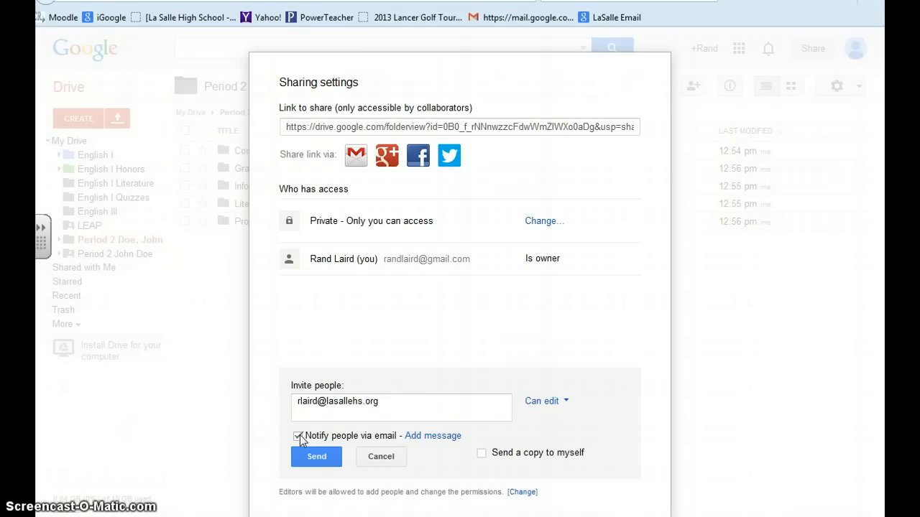
Turn off email notification for the invitation and save the setting that only the owner can change the permissions
{"action": "left_click", "coordinate": [297, 437]}
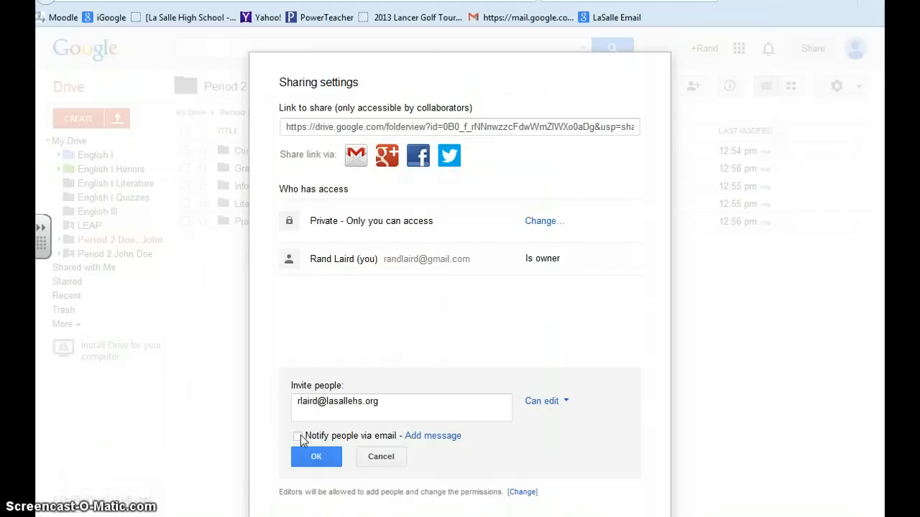
{"action": "left_click", "coordinate": [522, 494]}
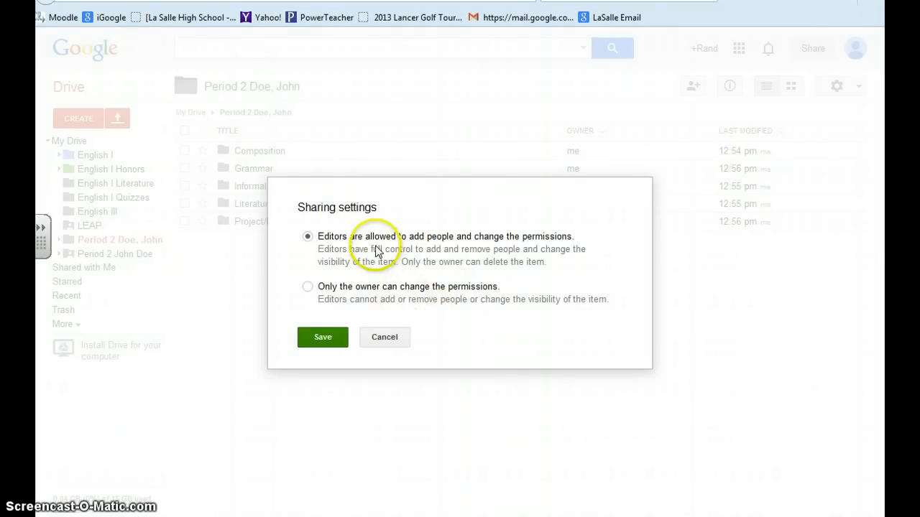
{"action": "left_click", "coordinate": [440, 244]}
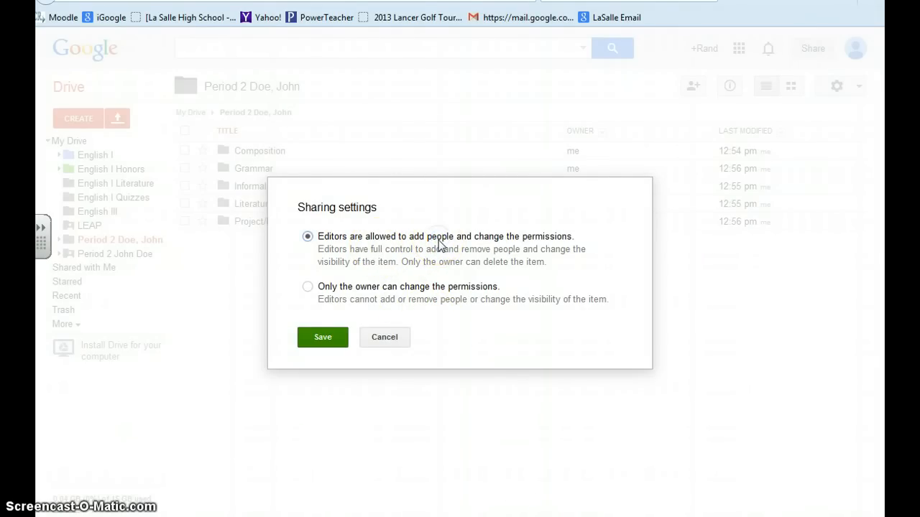
{"action": "left_click", "coordinate": [307, 288]}
{"action": "left_click", "coordinate": [330, 242]}
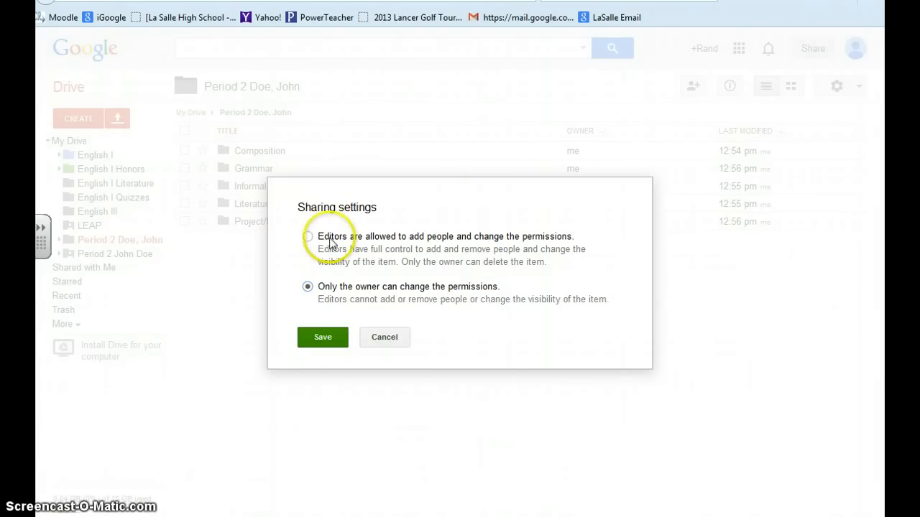
{"action": "left_click", "coordinate": [315, 290]}
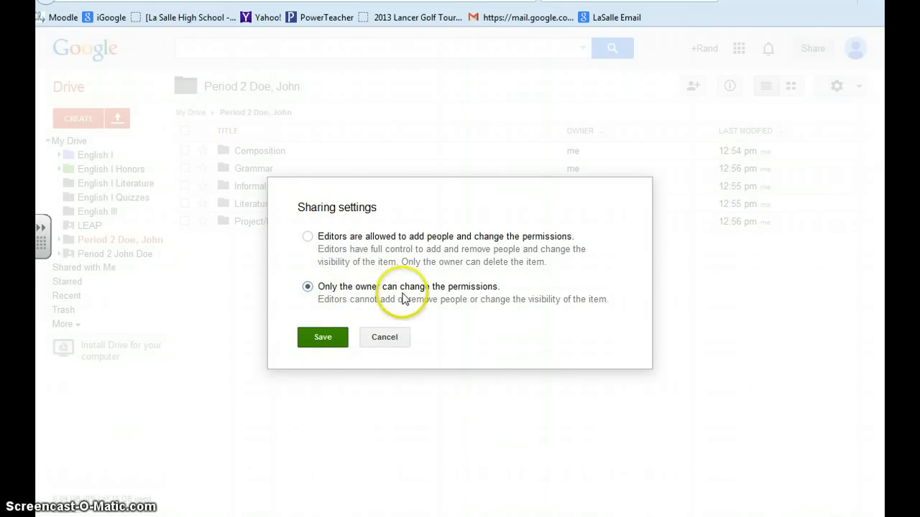
{"action": "left_click", "coordinate": [322, 335]}
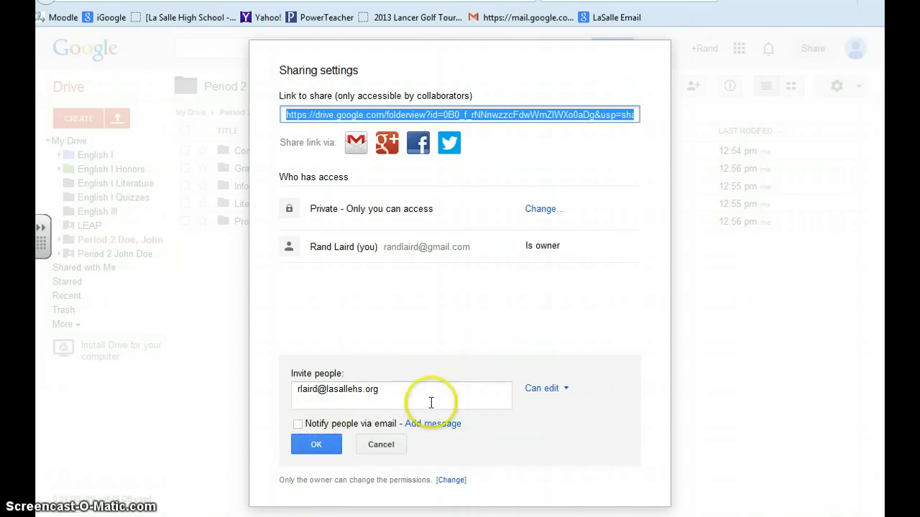
Share the folder with the invitee, skip sending the email invitation, and close the sharing settings
{"action": "left_click", "coordinate": [317, 445]}
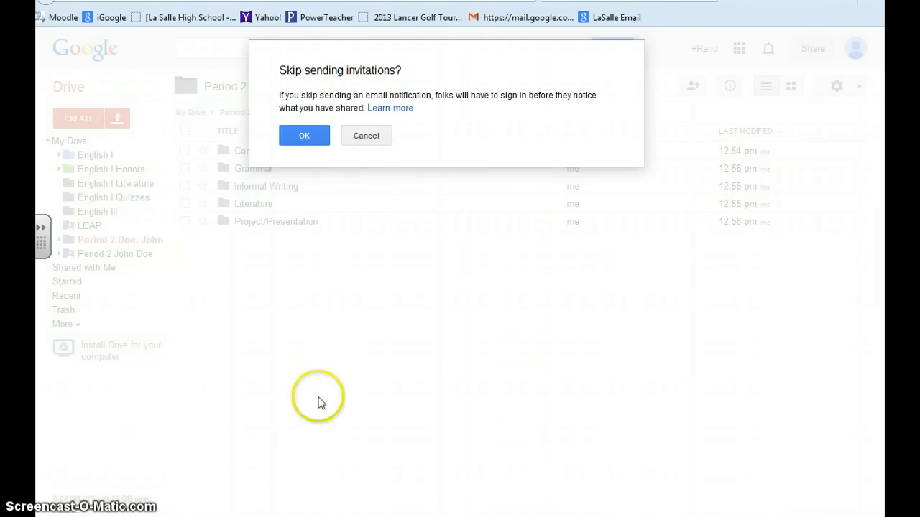
{"action": "left_click", "coordinate": [304, 136]}
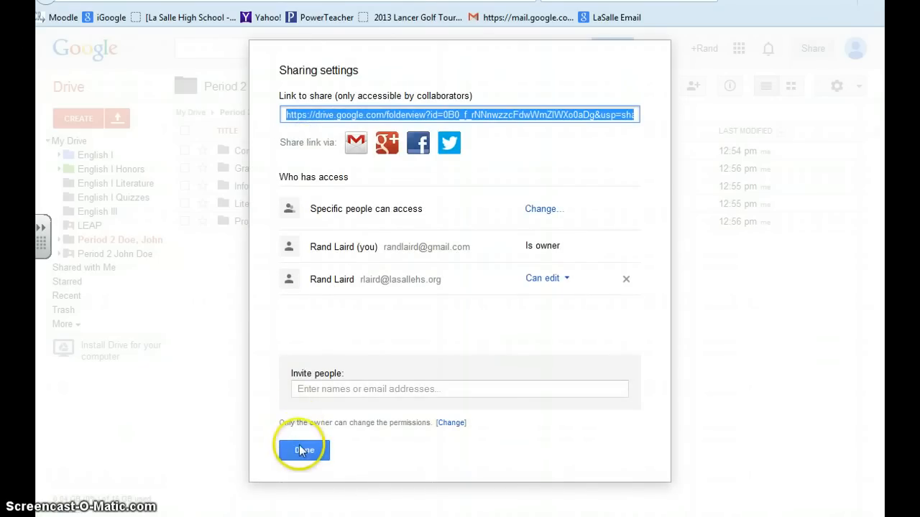
{"action": "left_click", "coordinate": [299, 447]}
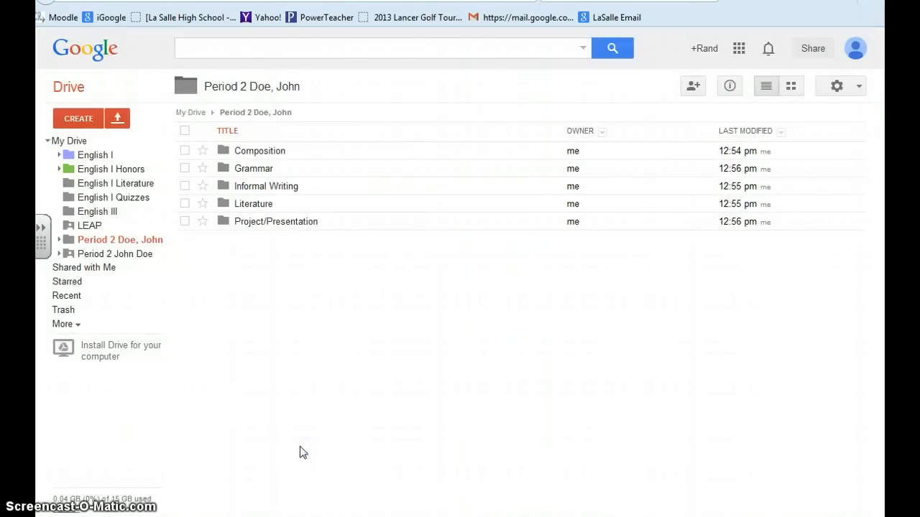
{"action": "left_click", "coordinate": [65, 240]}
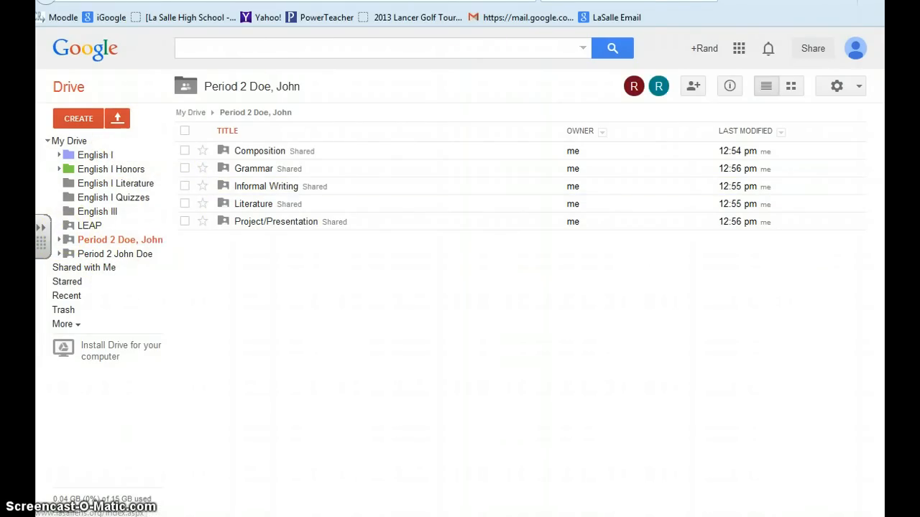
Switch to the school account's Google Drive and open the shared Period 2 student folder to examine its subfolders
{"action": "left_click", "coordinate": [183, 0]}
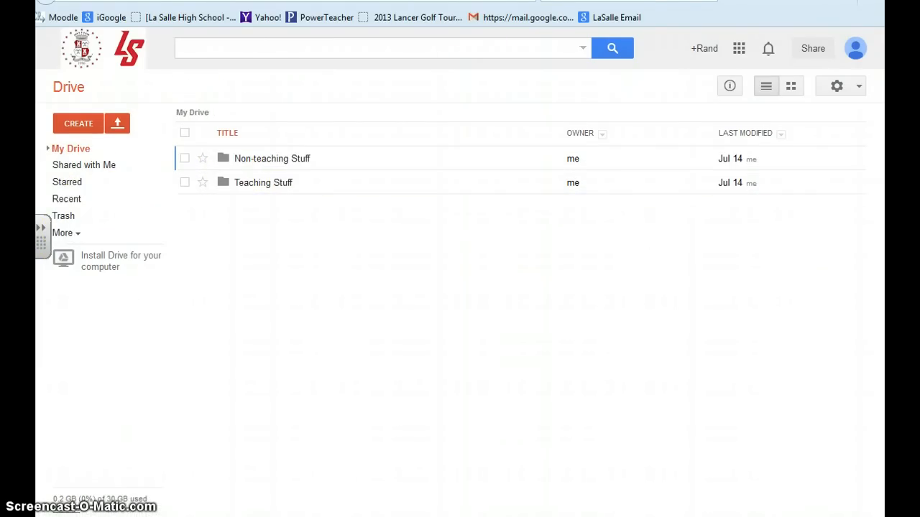
{"action": "left_click", "coordinate": [90, 164]}
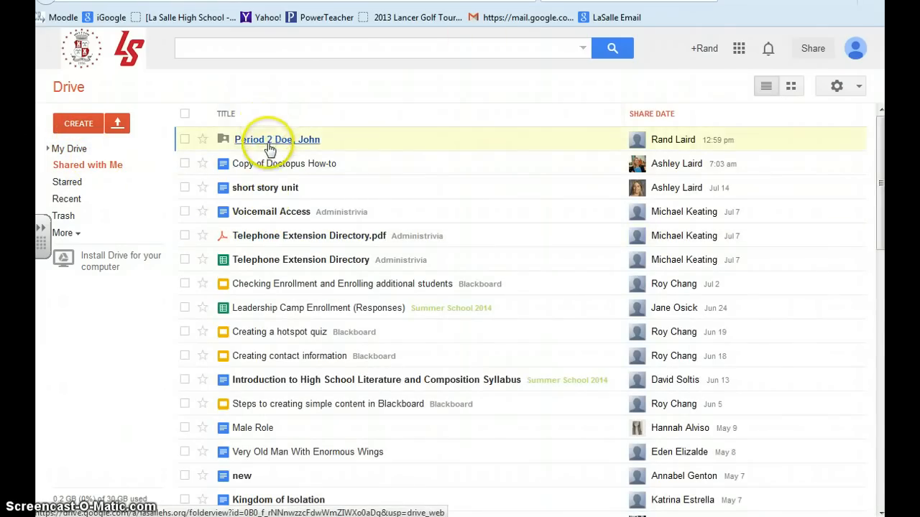
{"action": "left_click", "coordinate": [269, 142]}
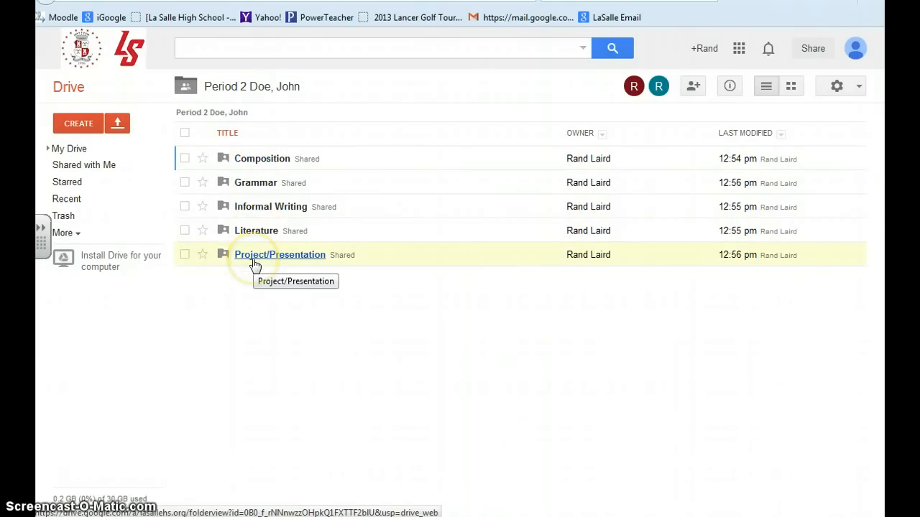
{"action": "left_click", "coordinate": [292, 284]}
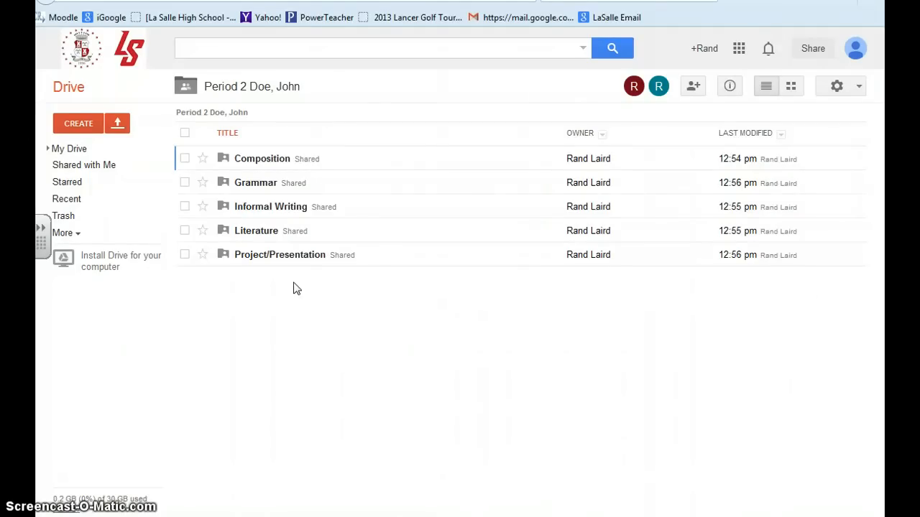
{"action": "left_click", "coordinate": [261, 155]}
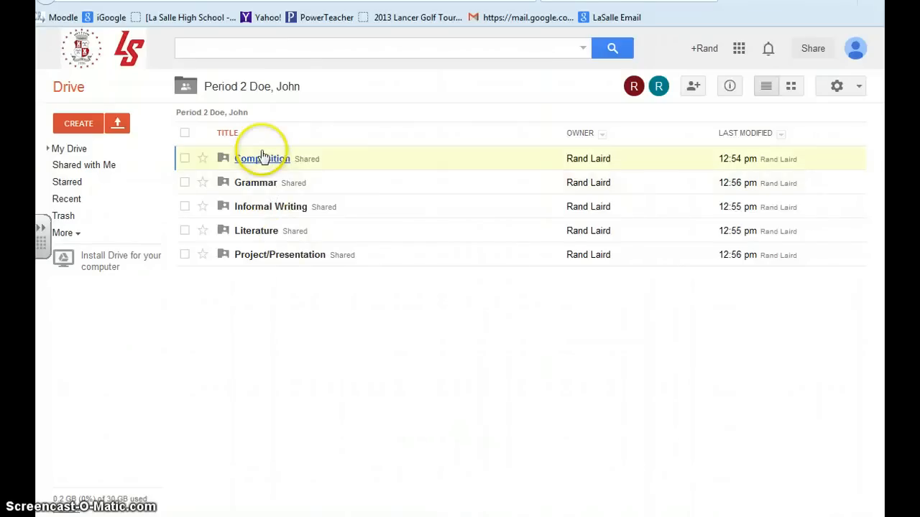